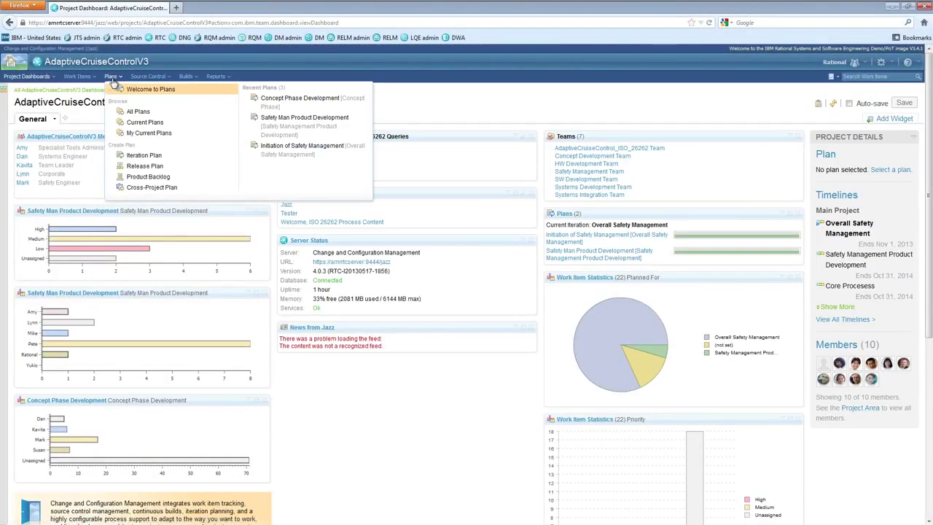
# Step: Open the Concept Phase Development plan, expand its 3 Concept Phase item and open the 3.7 Hazard analysis and risk assessment task
pyautogui.click(256, 98)
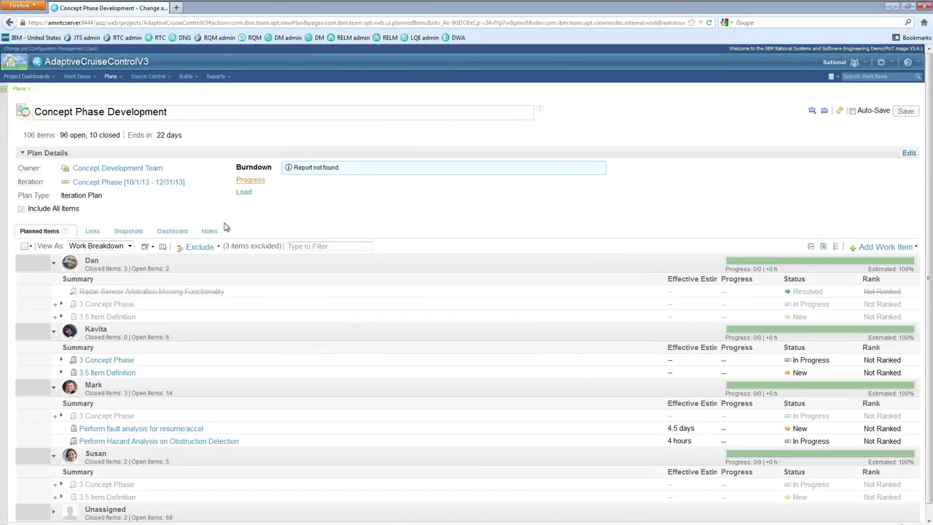
pyautogui.click(62, 360)
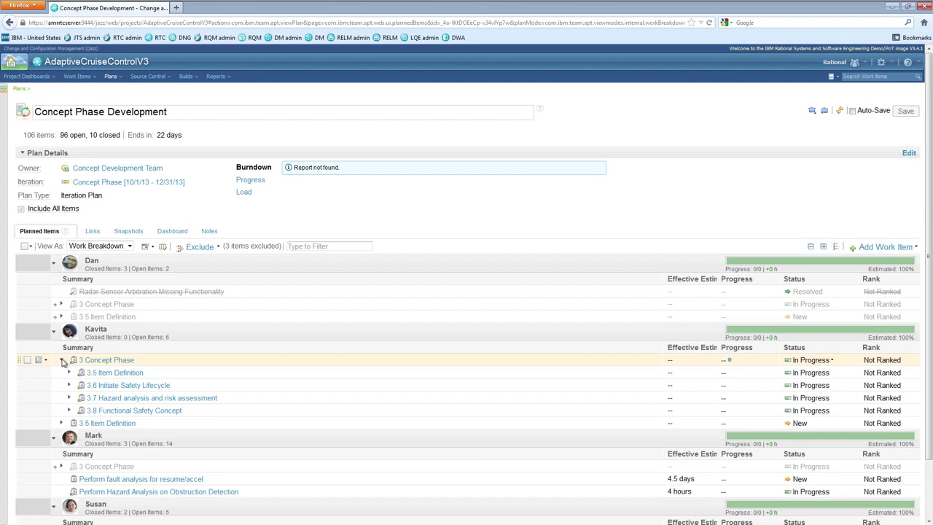
pyautogui.click(128, 399)
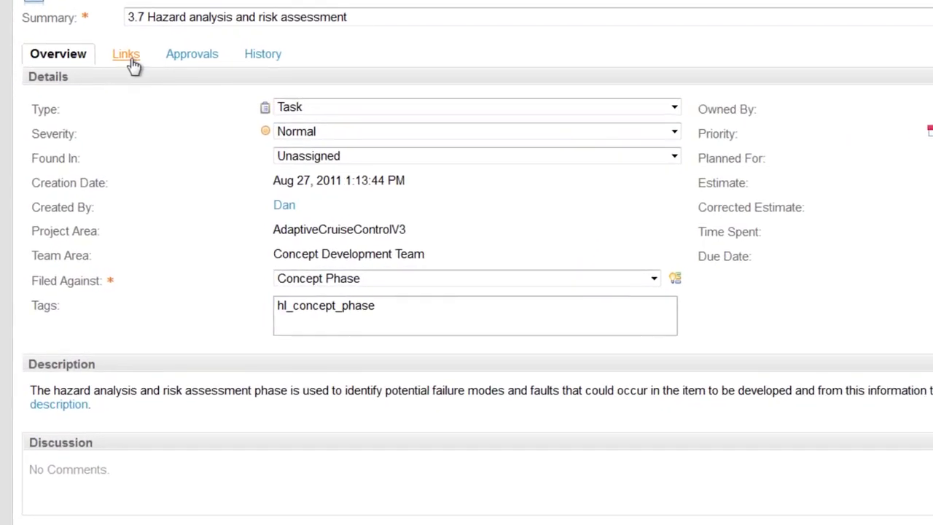
# Step: From the task's links, open "Determine safety goals for obstruction detection hazards", then preview and open its tracked requirement 1166
pyautogui.click(76, 146)
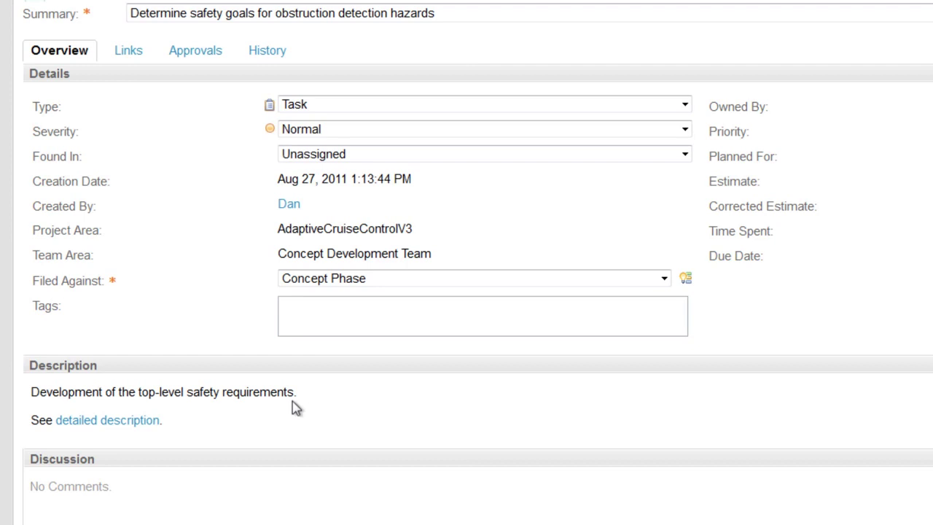
pyautogui.click(123, 51)
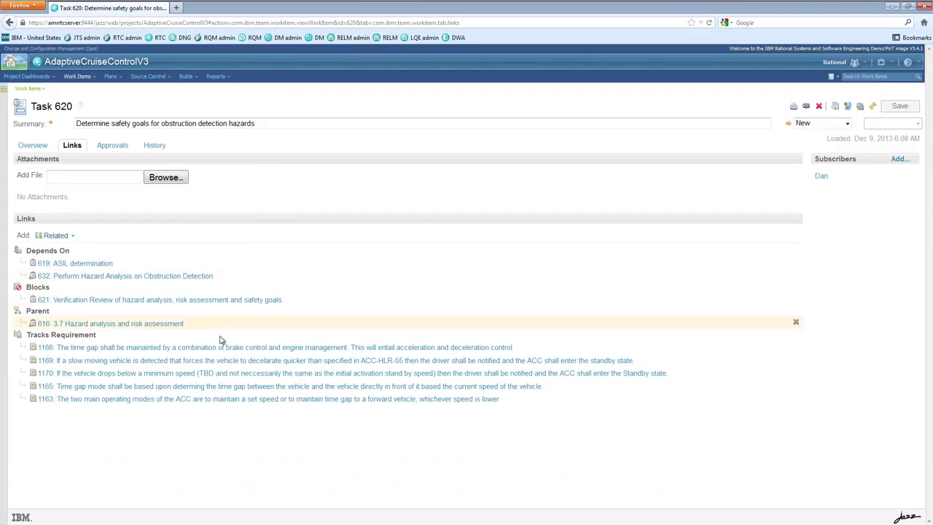
pyautogui.moveTo(208, 353)
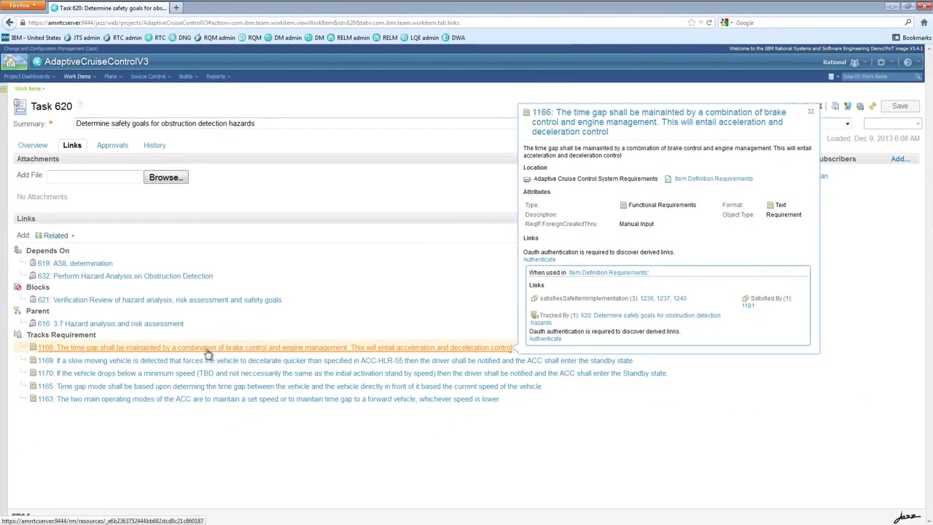
pyautogui.click(207, 348)
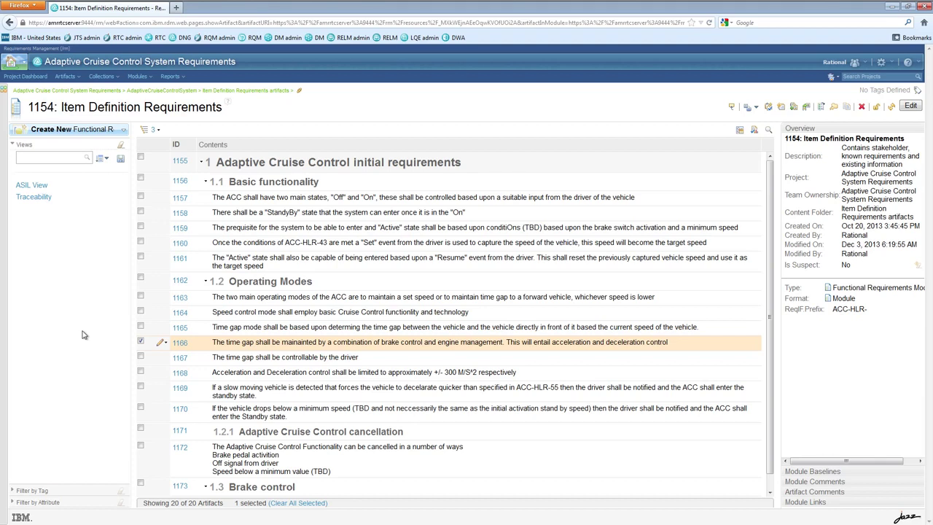
# Step: Show the Item Definition Requirements module at 2 hierarchy levels and expand section 1.2 Operating Modes
pyautogui.click(143, 131)
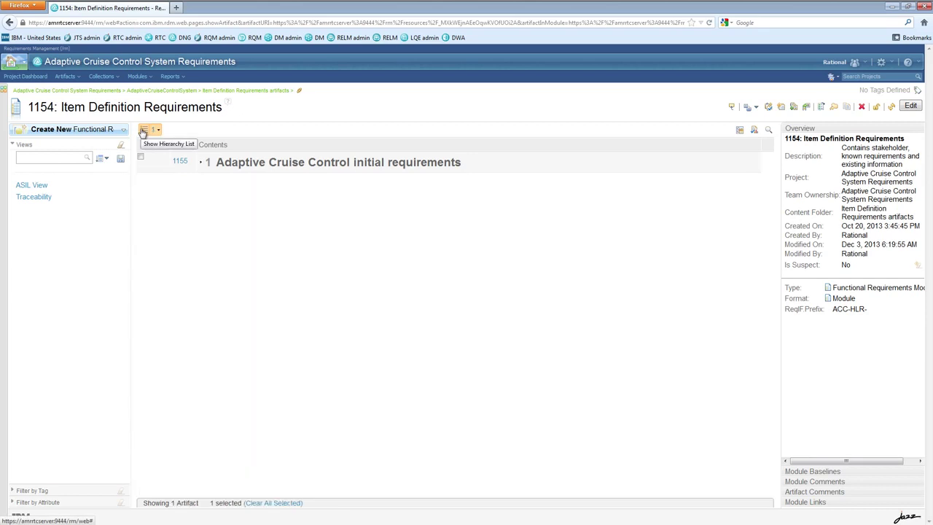
pyautogui.click(154, 129)
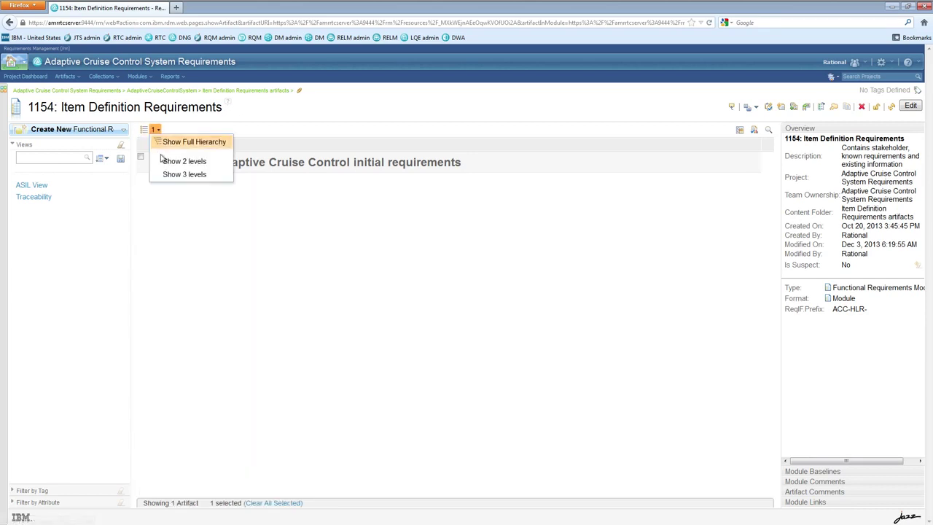
pyautogui.click(163, 161)
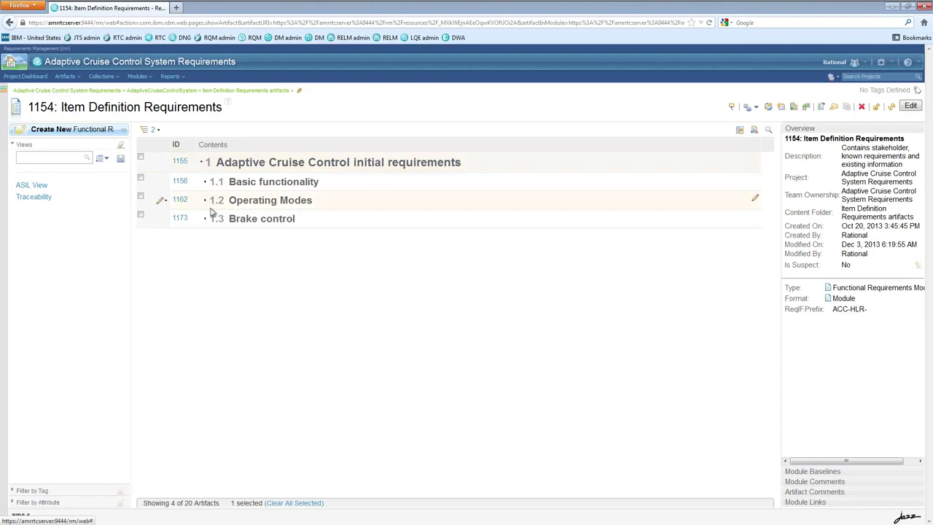
pyautogui.click(208, 200)
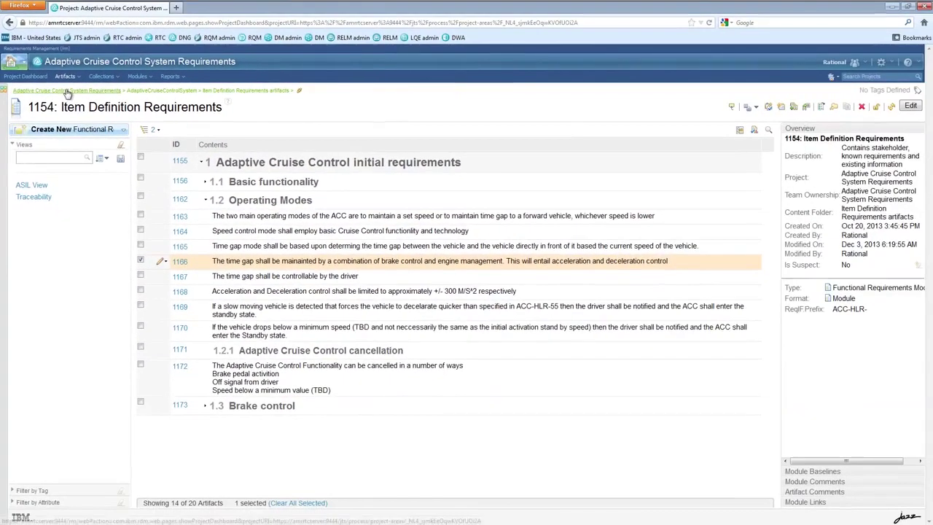
# Step: Browse the project's artifact folders, widening the folder tree, expanding Radar Subsystem and listing the Safety Goals artifacts folder
pyautogui.click(144, 105)
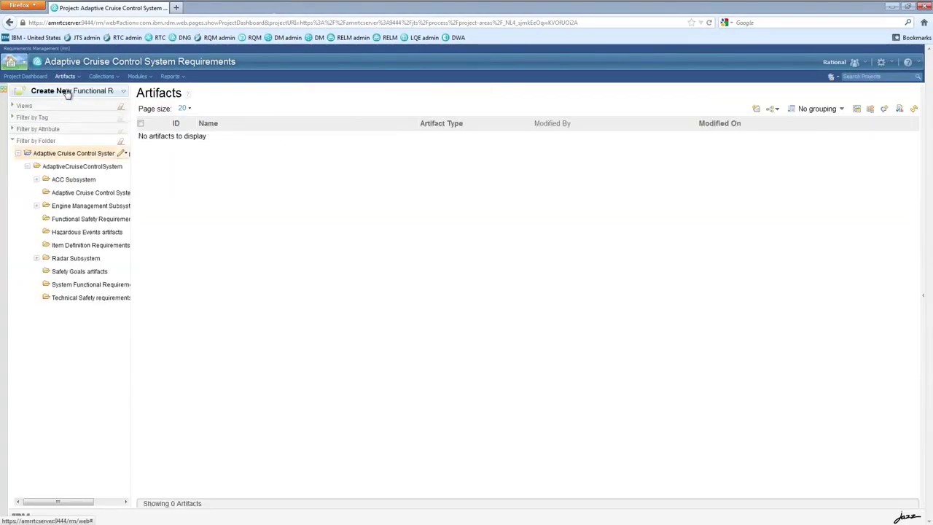
pyautogui.moveTo(134, 333); pyautogui.dragTo(155, 332)
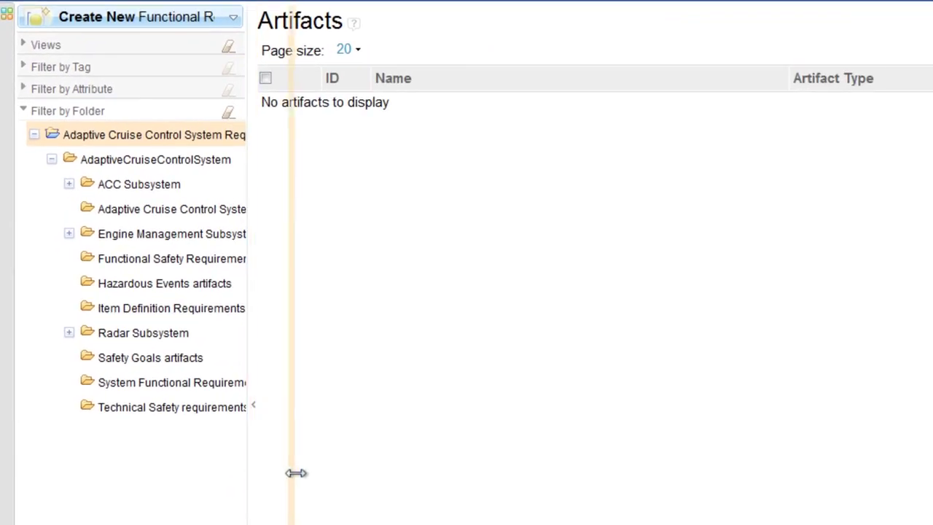
pyautogui.moveTo(296, 474); pyautogui.dragTo(318, 475)
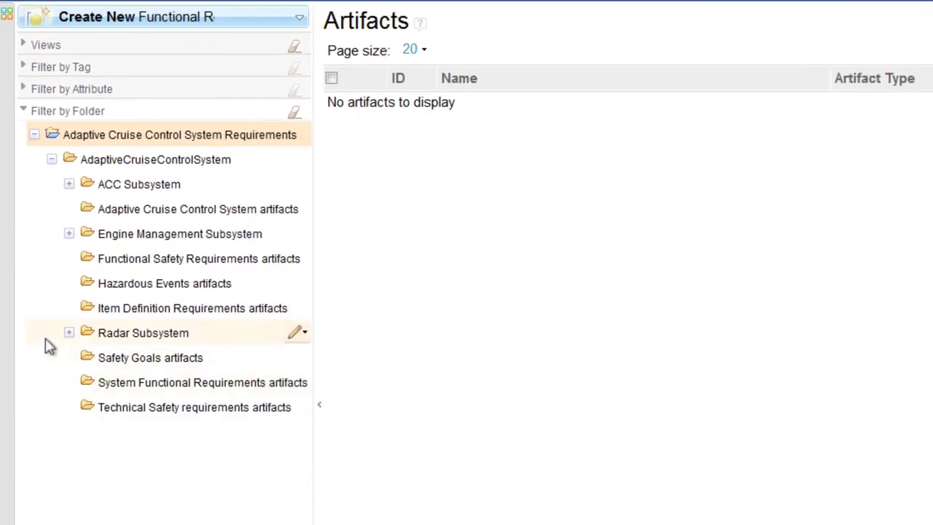
pyautogui.click(68, 334)
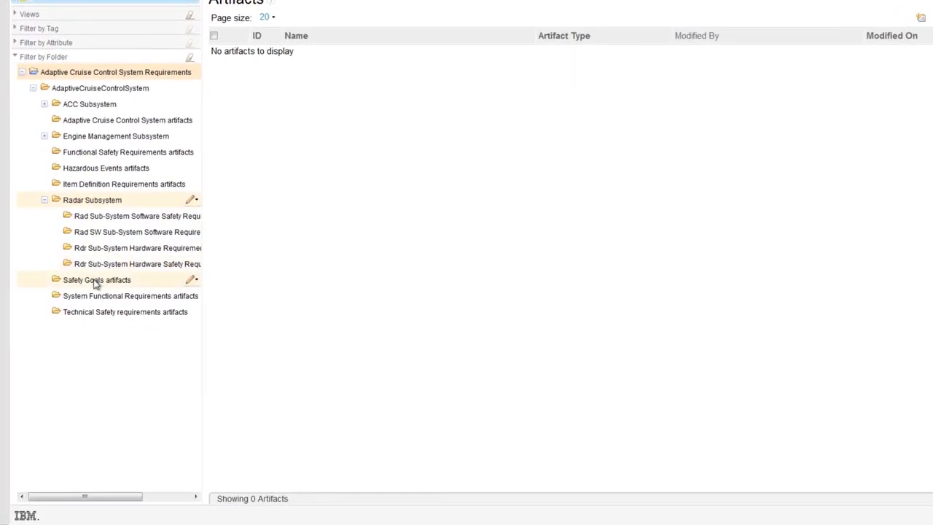
pyautogui.click(147, 456)
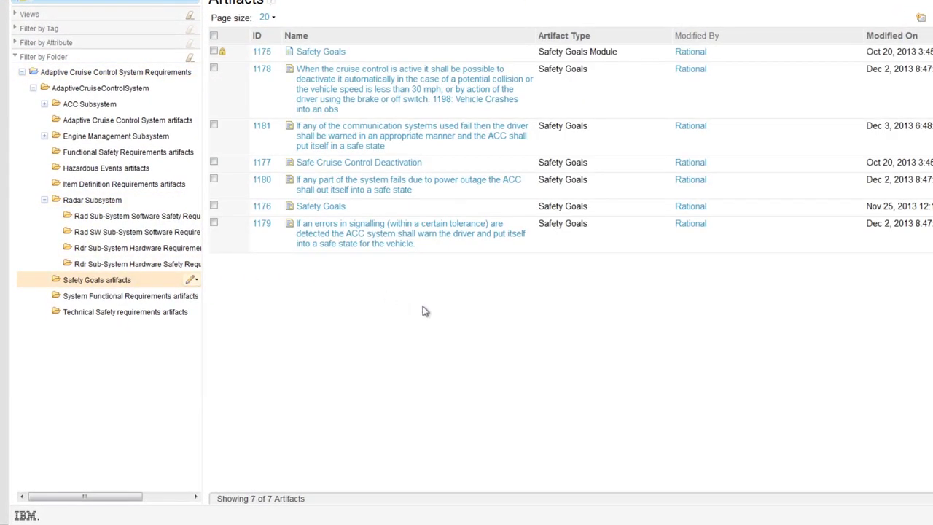
# Step: Open the Safety Goals module 1175 and display it in the ASIL View and the Traceability view
pyautogui.click(321, 52)
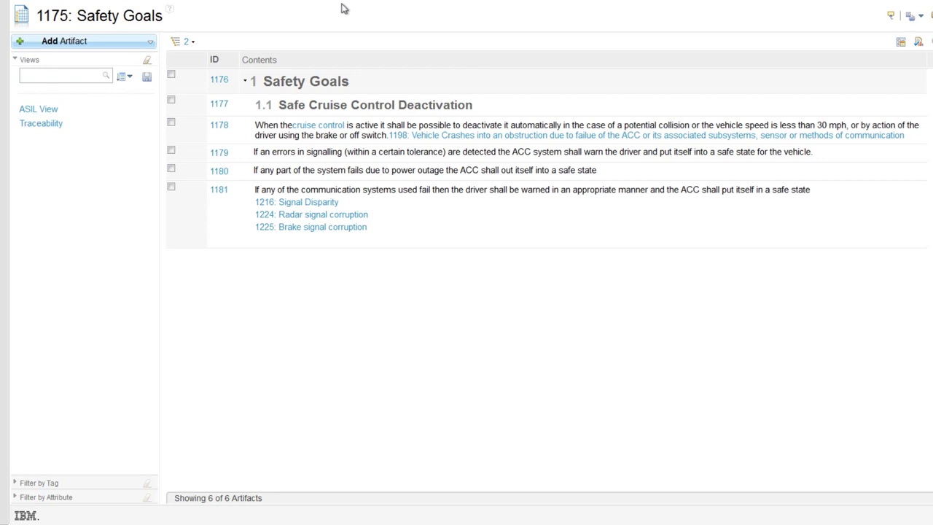
pyautogui.click(47, 111)
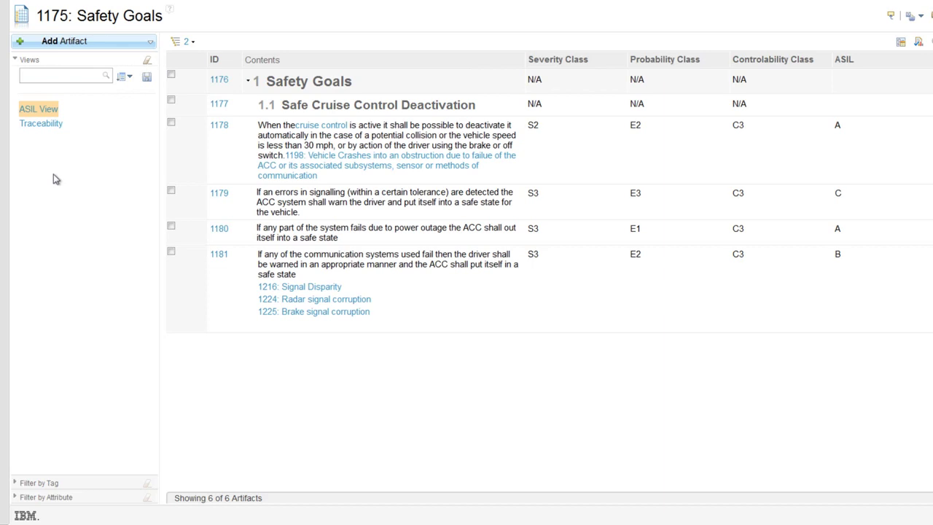
pyautogui.click(41, 125)
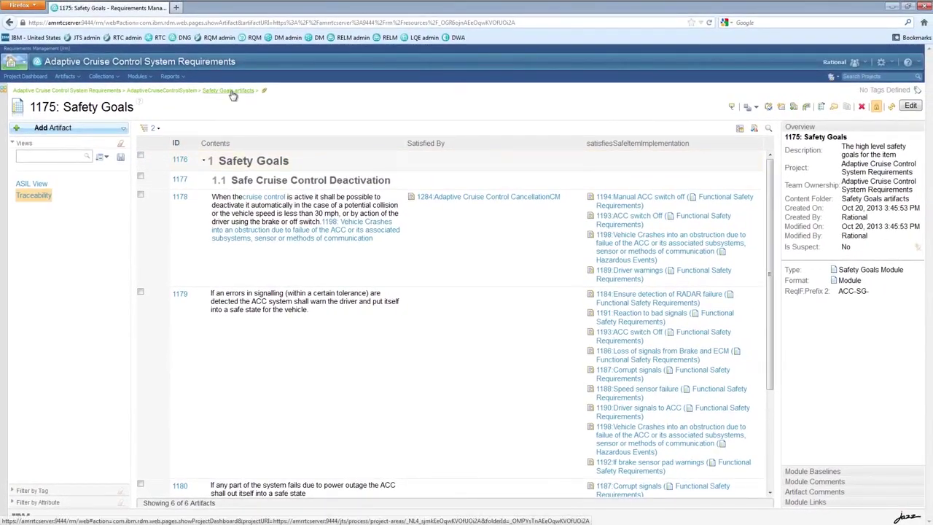
# Step: Return to the Safety Goals artifacts folder, open the Links Explorer for safety goal 1181 and expand the links of requirement 1224
pyautogui.click(232, 92)
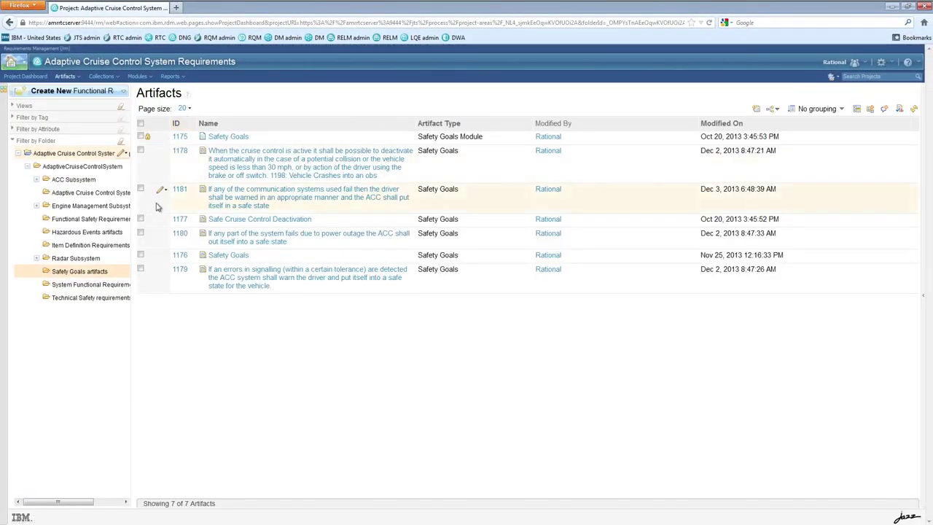
pyautogui.click(161, 192)
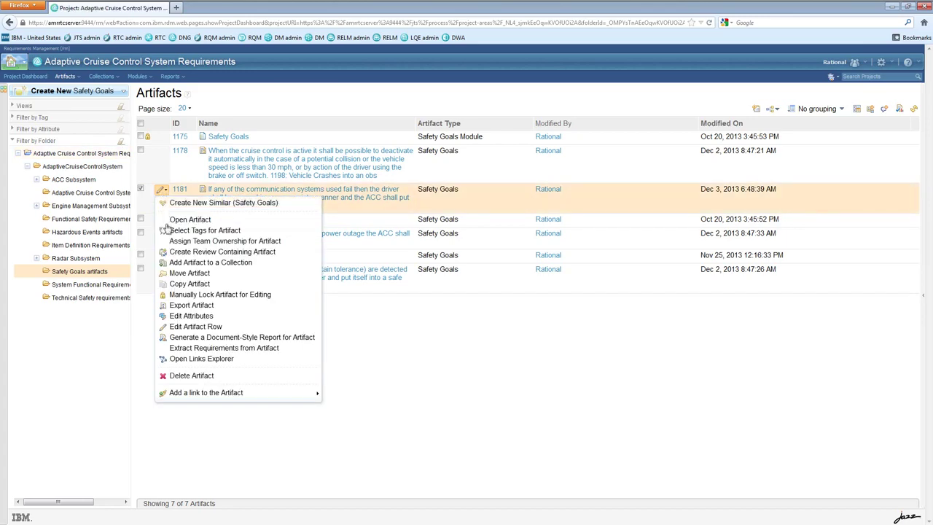
pyautogui.click(248, 360)
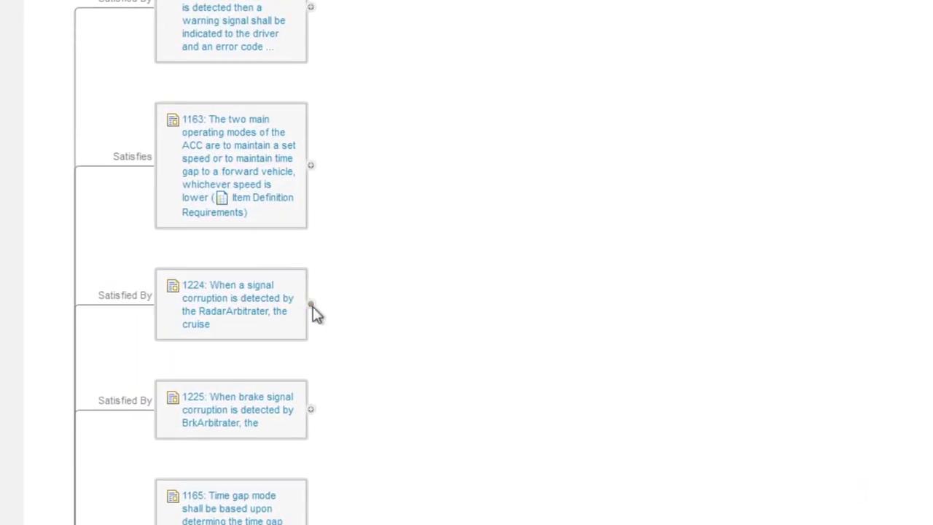
pyautogui.click(311, 305)
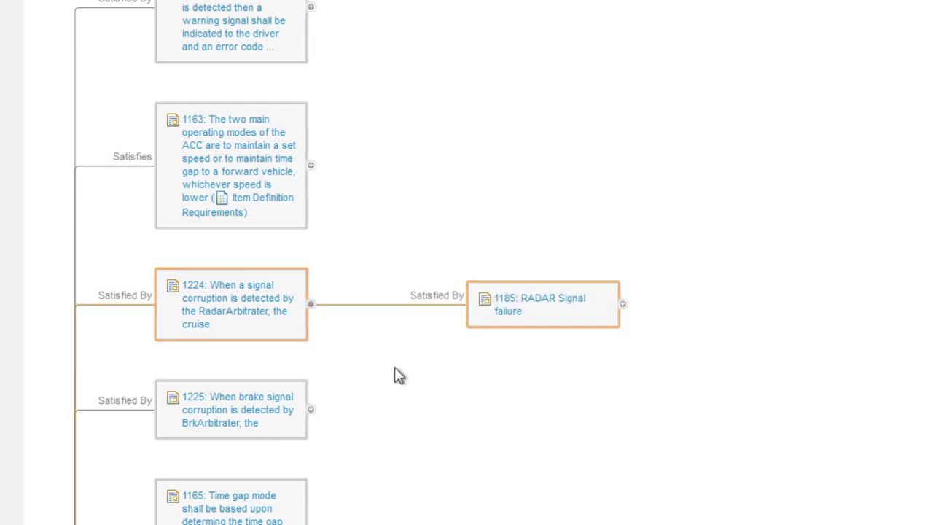
pyautogui.click(311, 305)
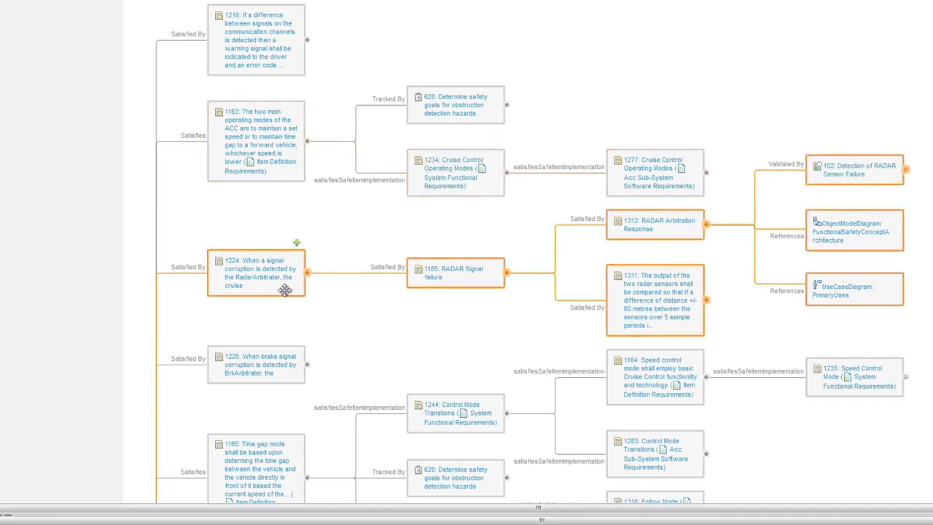
# Step: Limit the related-links diagram to the Validated By, References and Satisfied By link types
pyautogui.click(904, 38)
pyautogui.moveTo(910, 194); pyautogui.dragTo(910, 235)
pyautogui.click(639, 262)
pyautogui.click(625, 306)
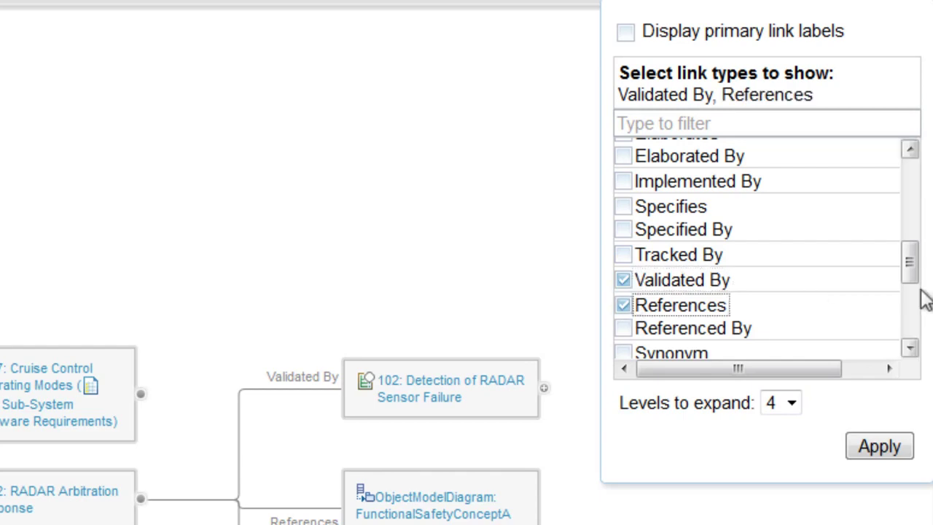
pyautogui.scroll(-4, 917, 273)
pyautogui.click(631, 276)
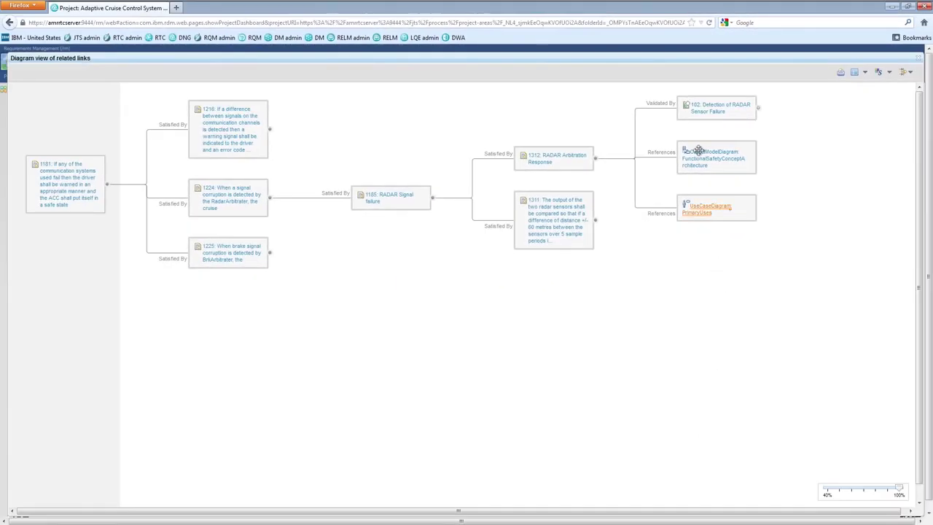
# Step: Preview the full details of the FunctionalSafetyConceptArchitecture object model diagram, and close the preview
pyautogui.moveTo(698, 159)
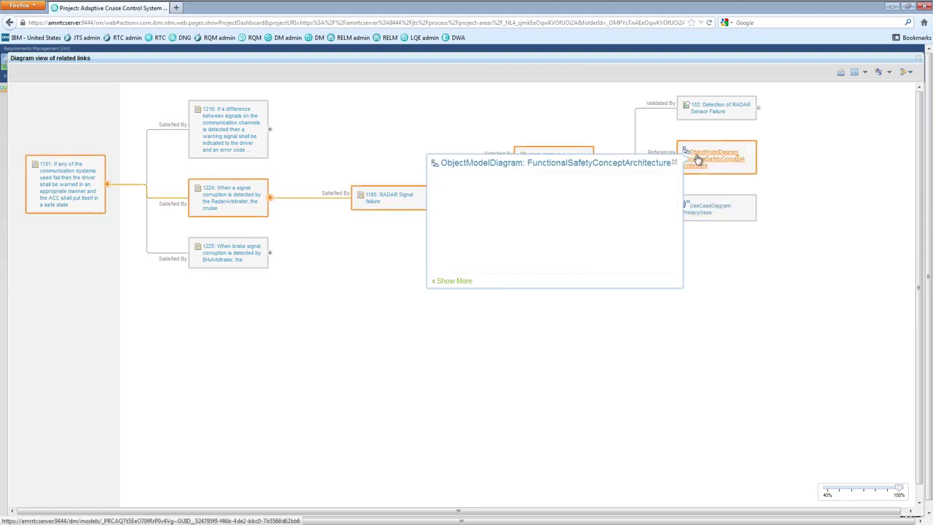
pyautogui.click(454, 282)
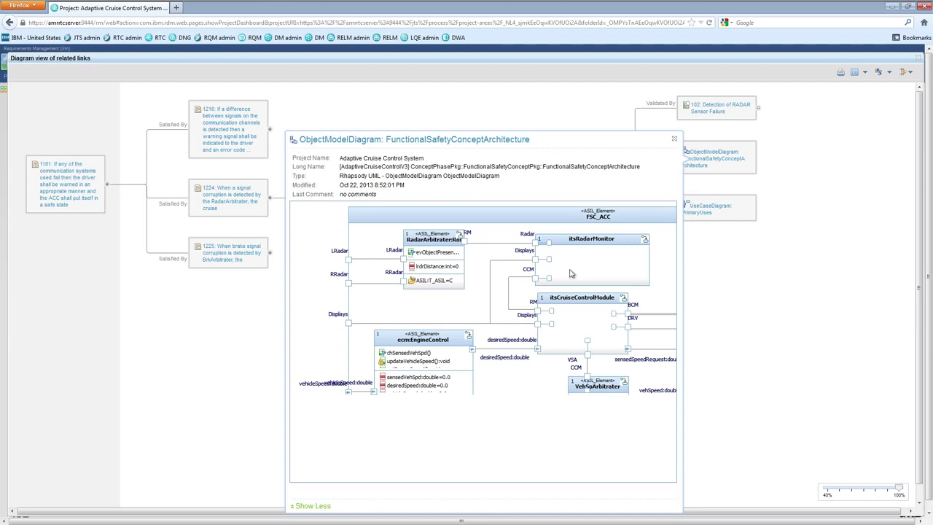
pyautogui.click(674, 140)
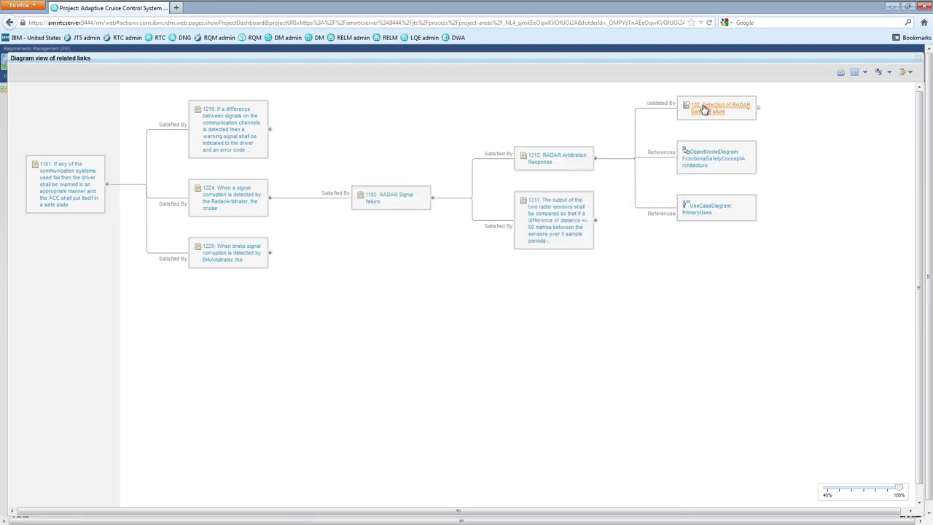
# Step: Leave the links diagram for test case 102 Detection of RADAR Sensor Failure and preview its validated requirement 1184
pyautogui.click(703, 108)
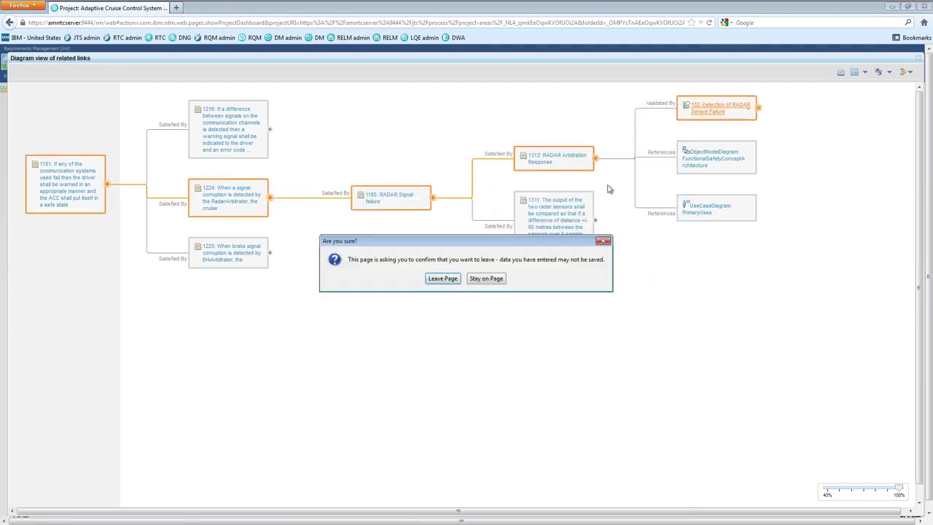
pyautogui.click(443, 278)
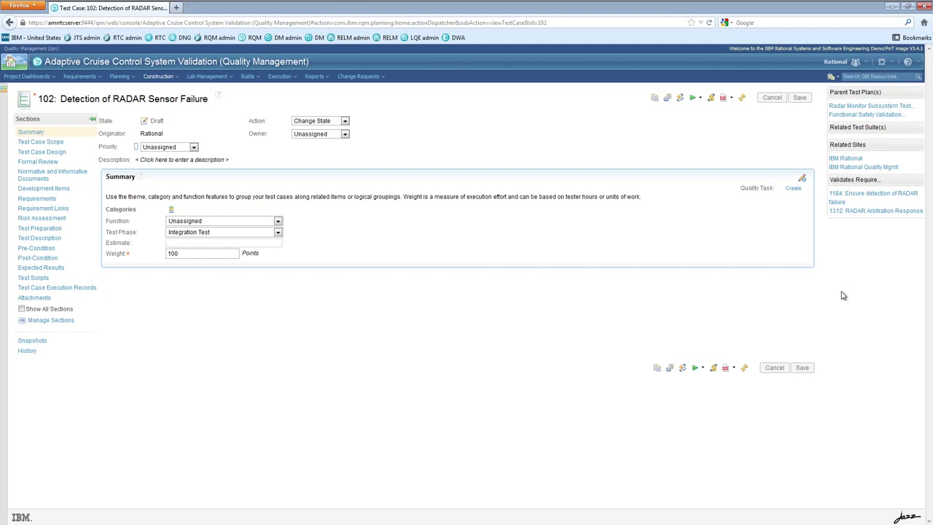
pyautogui.moveTo(842, 197)
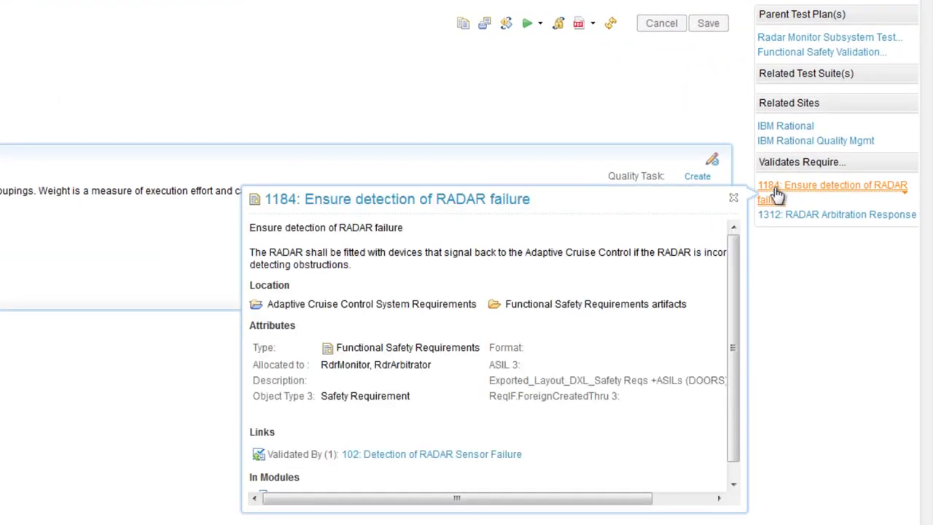
# Step: Open the parent Functional Safety Validation Plan and show its Test Cases section
pyautogui.click(820, 52)
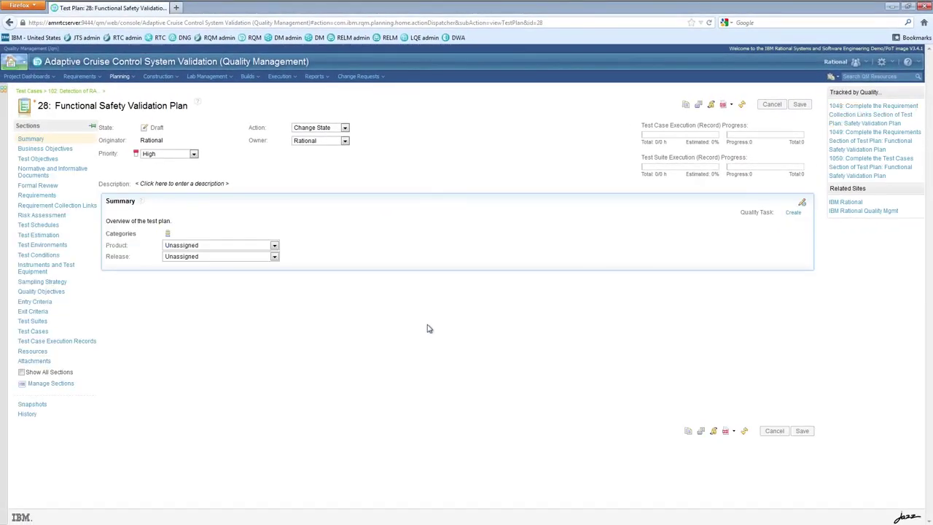
pyautogui.click(32, 333)
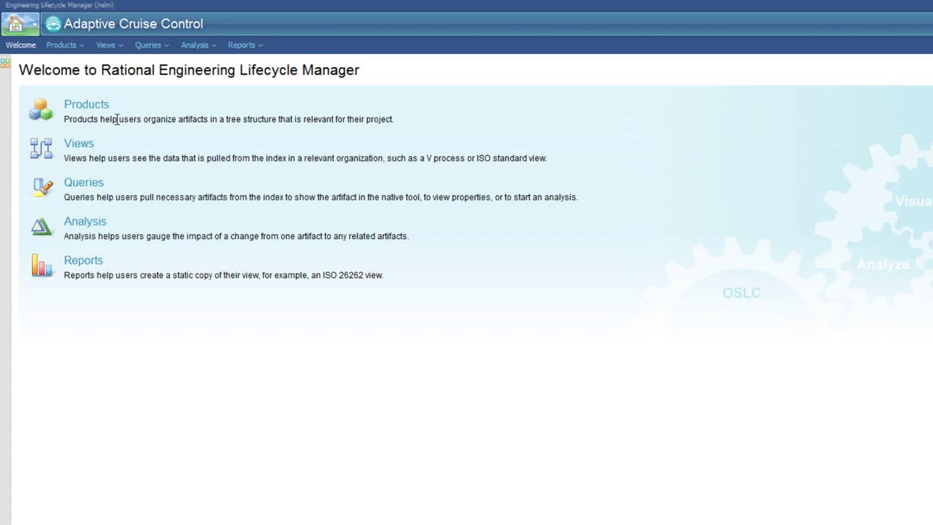
# Step: Open the ISO-26262 Overview from the ISO 26262 Views folder of the shared views
pyautogui.click(109, 46)
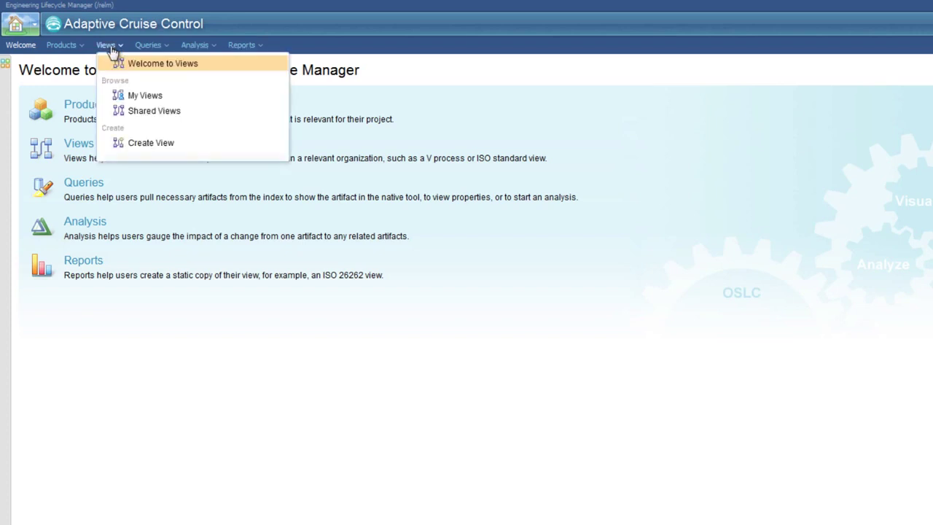
pyautogui.click(154, 111)
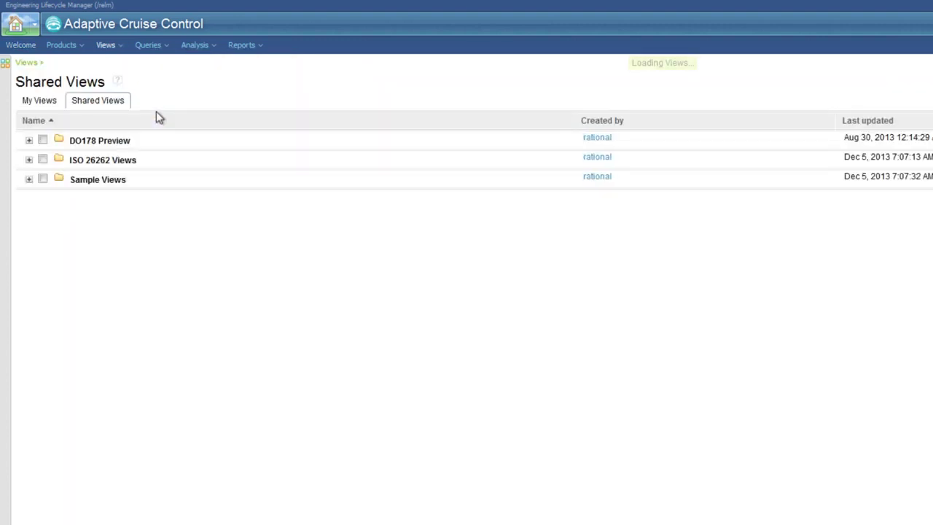
pyautogui.click(29, 159)
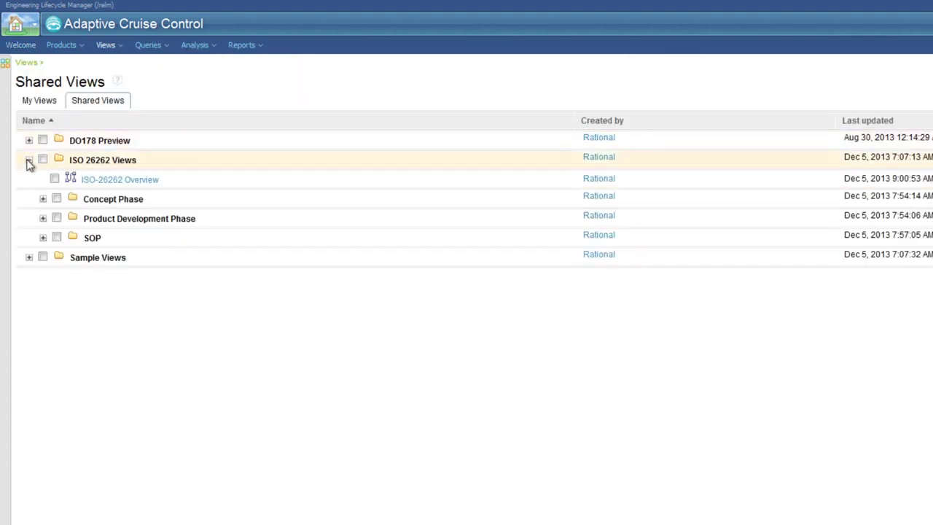
pyautogui.click(131, 184)
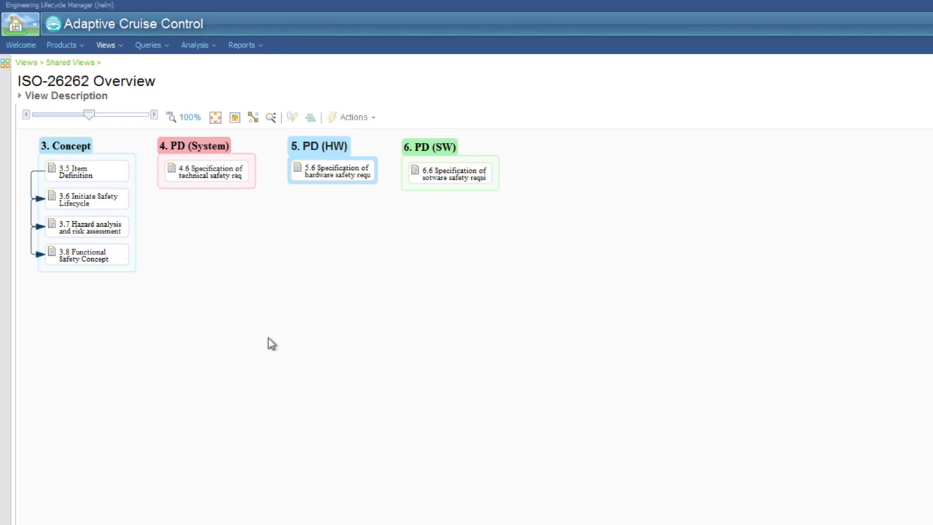
# Step: Open the process-task view for 3.7 Hazard analysis and risk assessment and preview the safety goal "If any of the communication systems used fail"
pyautogui.rightClick(113, 234)
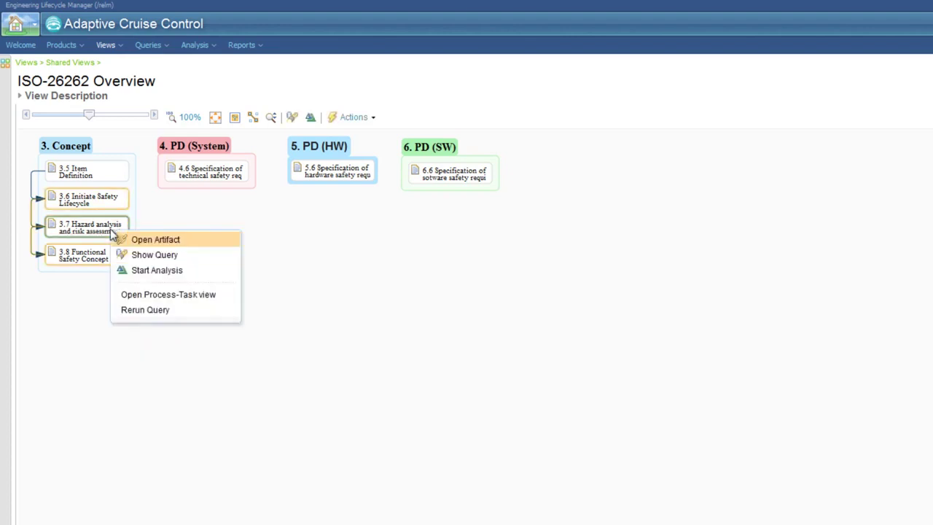
pyautogui.click(175, 294)
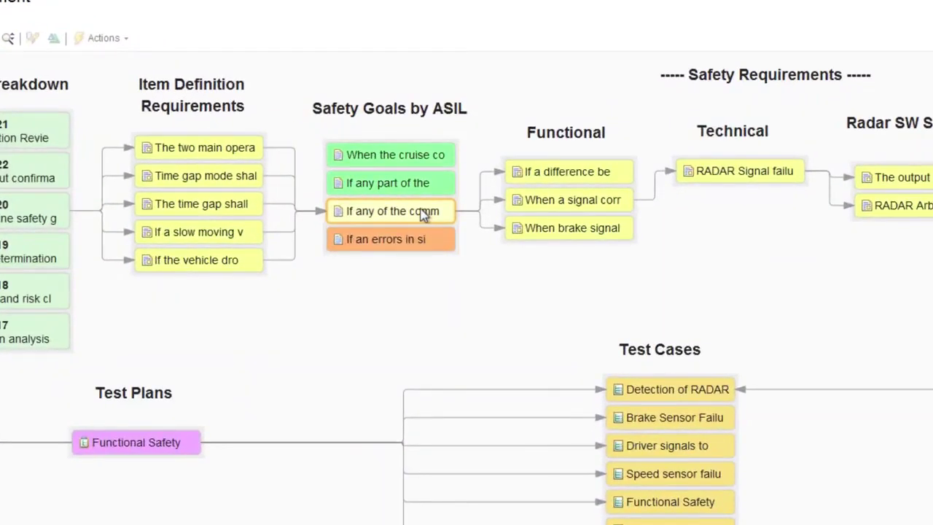
pyautogui.moveTo(439, 232)
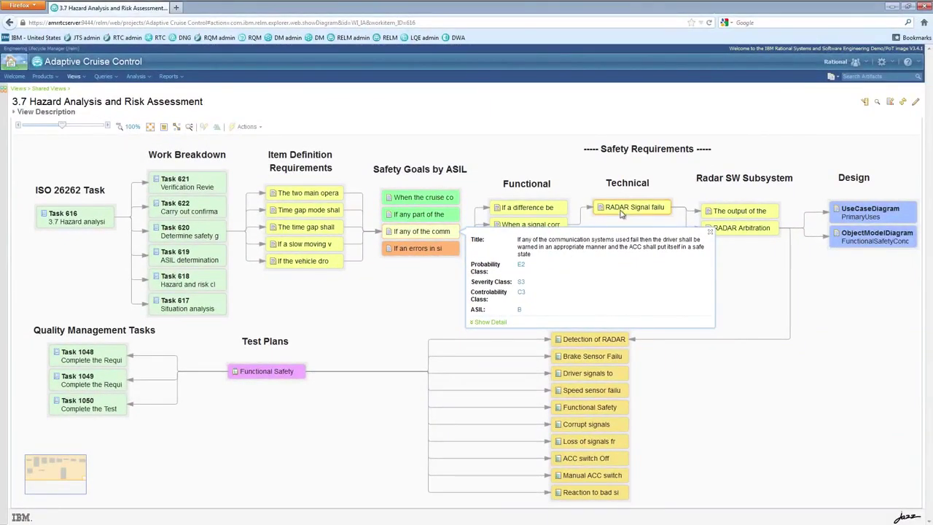
# Step: Set the view's include_asil parameter to B and apply it to filter the safety goals
pyautogui.click(864, 102)
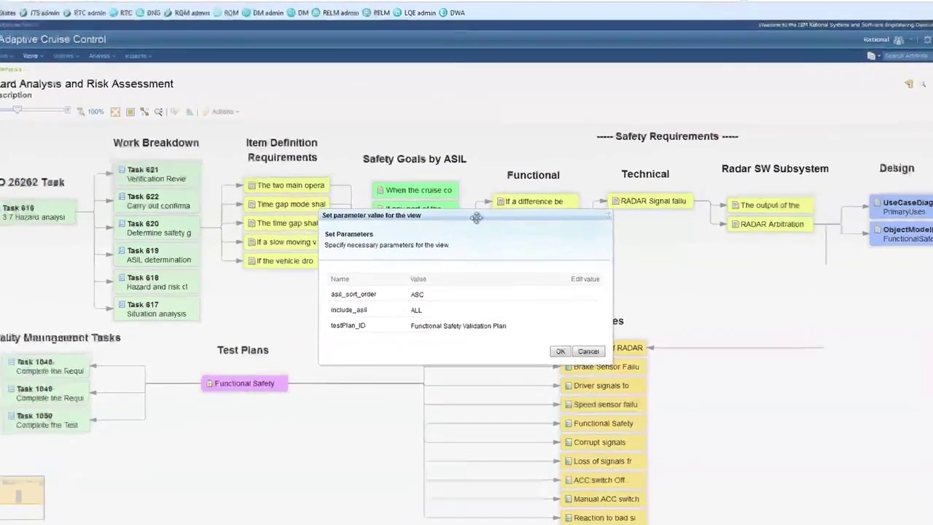
pyautogui.moveTo(476, 217); pyautogui.dragTo(466, 280)
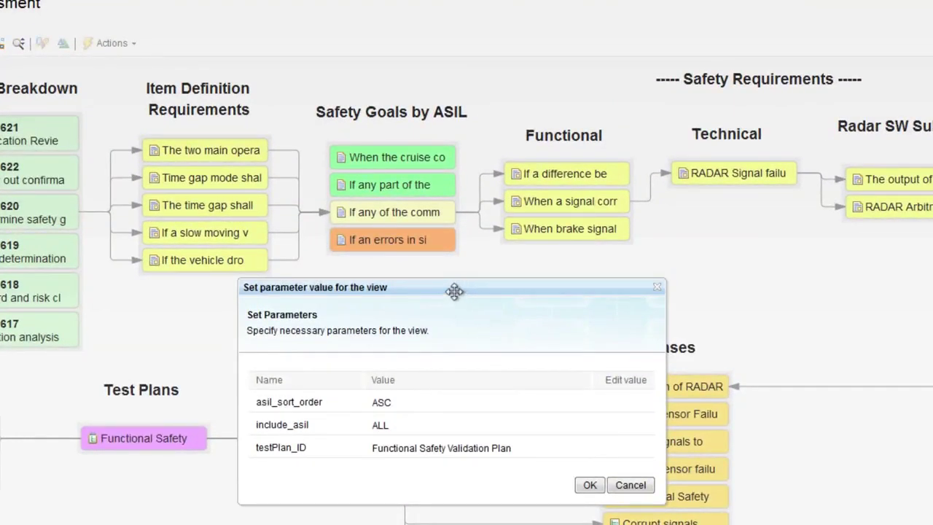
pyautogui.click(402, 425)
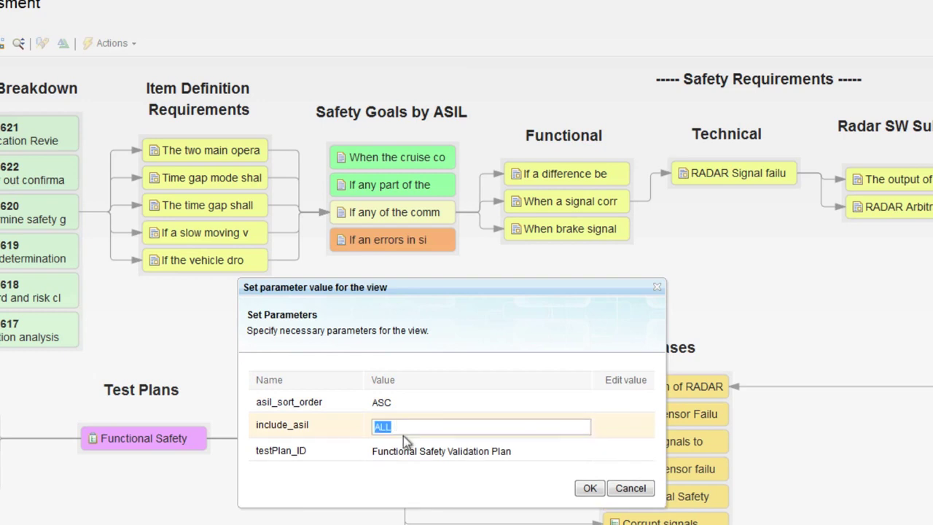
pyautogui.press('Return')
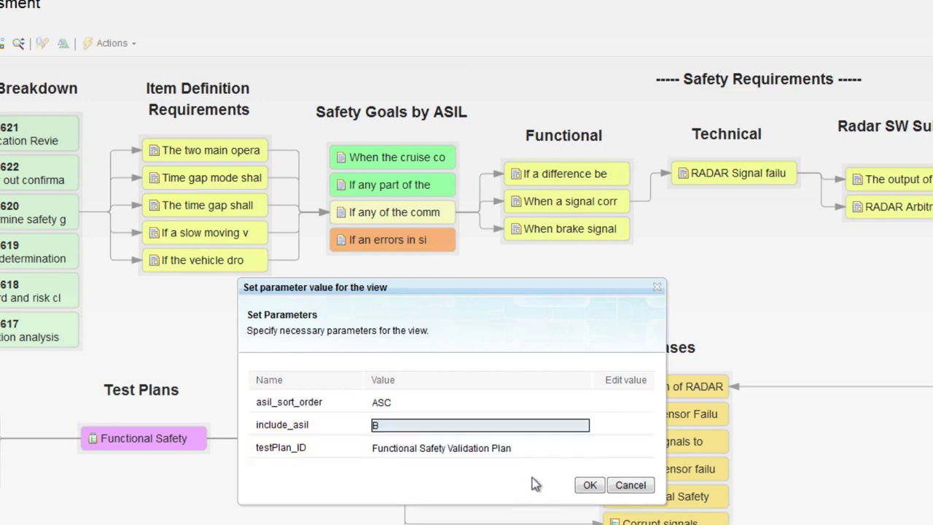
pyautogui.click(590, 485)
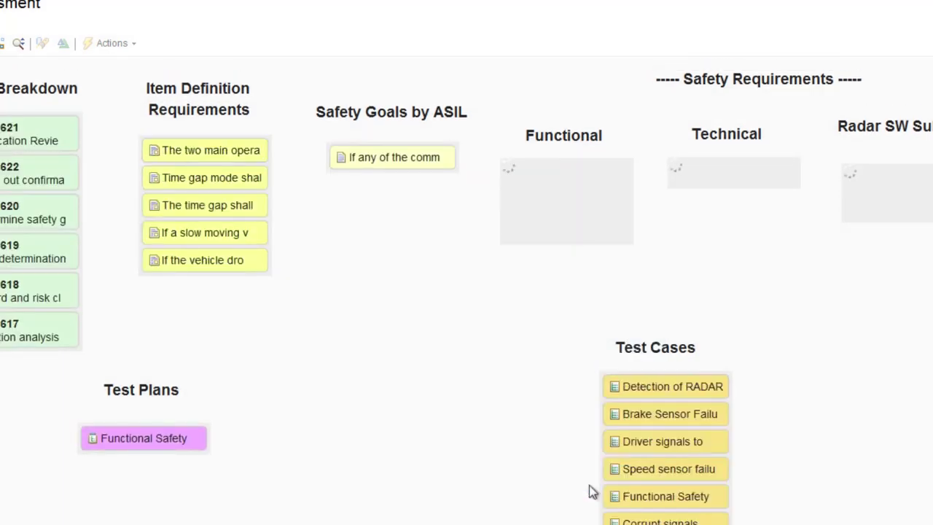